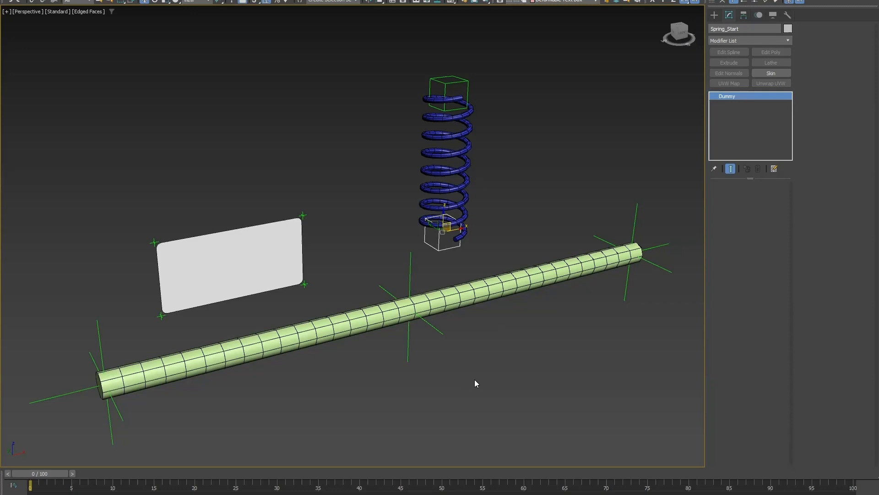
Step: Try moving the wire's middle helper and the Spring_Start and Spring_End dummies to test how the wire and spring deform
left_click(431, 325)
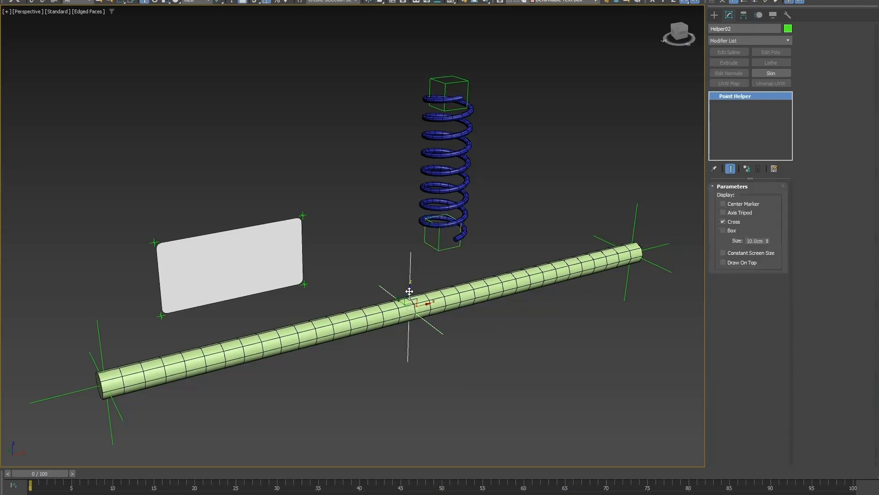
left_click_drag(412, 301, 434, 246)
right_click(439, 264)
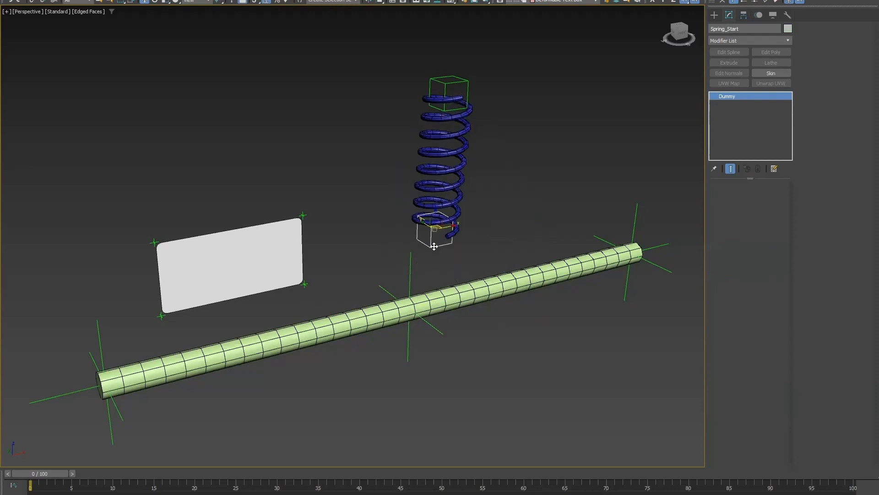
left_click_drag(454, 97, 464, 147)
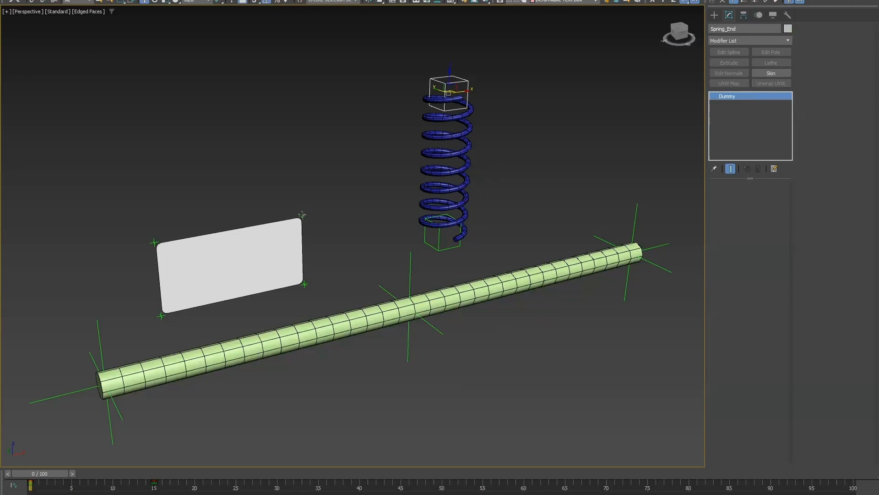
Step: Try moving the two helpers on one short side of the white plate together to test how the plate deforms
left_click(302, 214)
left_click(304, 283, "ctrl")
mouse_move(322, 248)
left_mouse_down()
mouse_move(353, 246)
mouse_move(328, 251)
left_mouse_up()
right_click(328, 251)
Step: Close the Weight Tool and examine the Wire's skin weights in envelope editing, selecting vertices near its middle
left_click(486, 284)
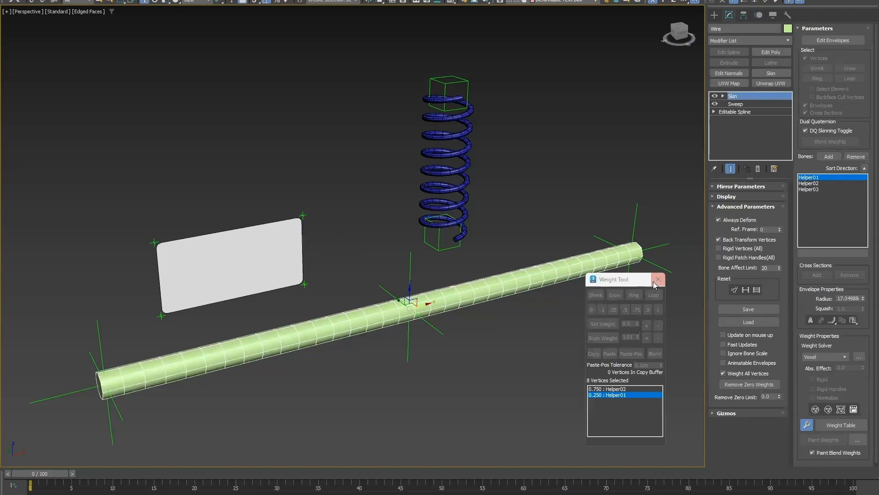
left_click(654, 281)
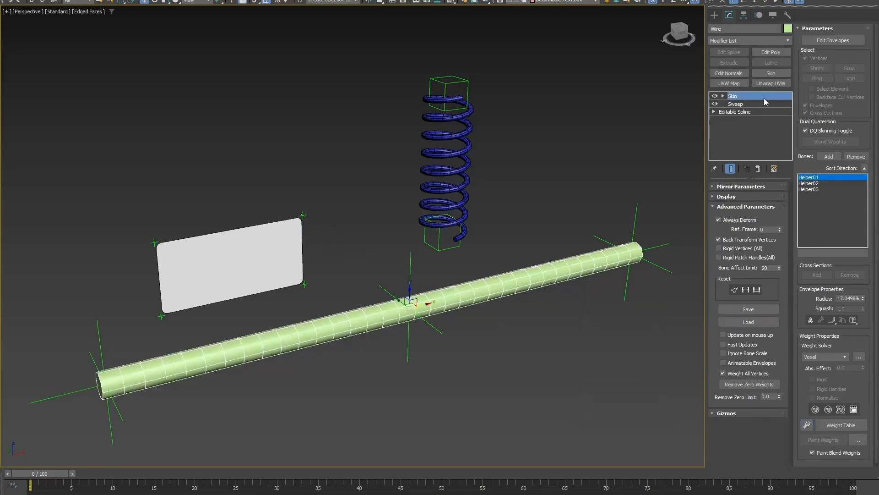
left_click(834, 41)
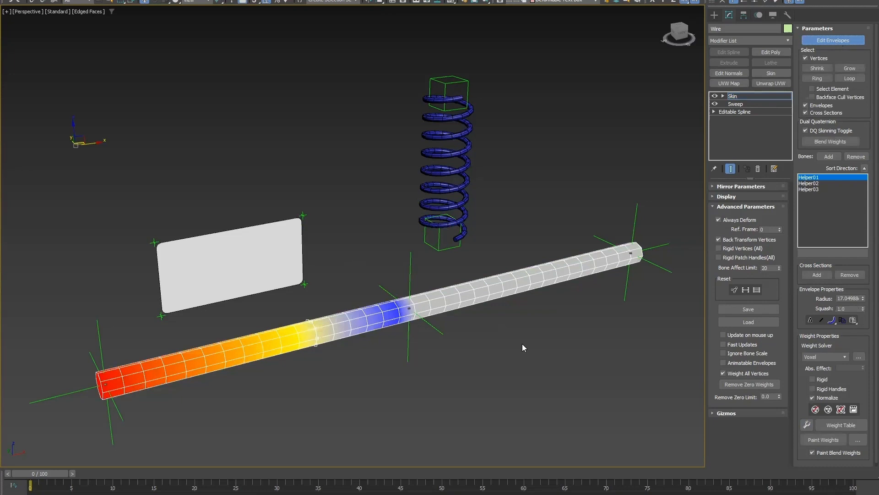
left_click(426, 393)
left_click_drag(401, 332, 386, 279)
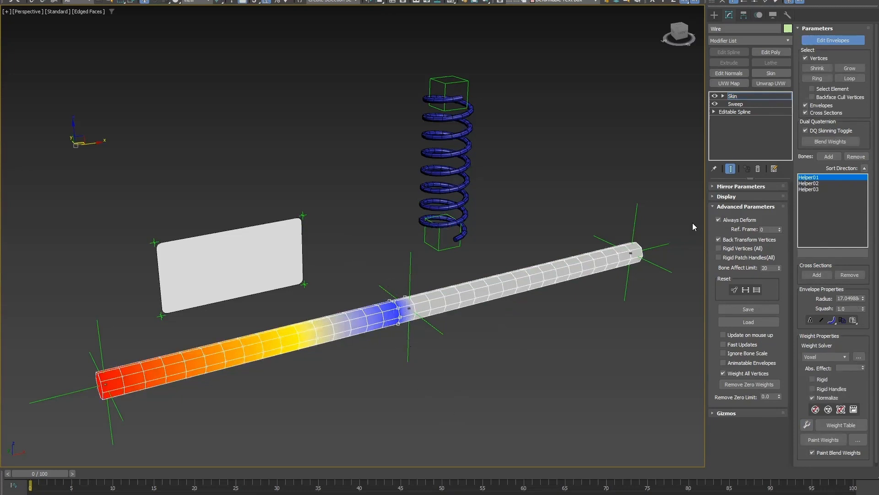
left_click(854, 40)
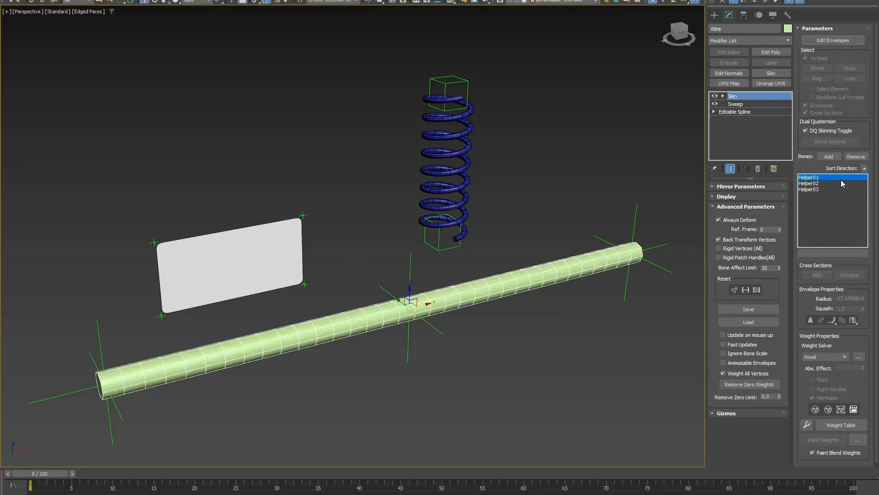
Step: Go through the wire's bones Helper01, Helper02 and Helper03 in the Skin modifier and find each one in the viewport
left_click(819, 184)
left_click(815, 189)
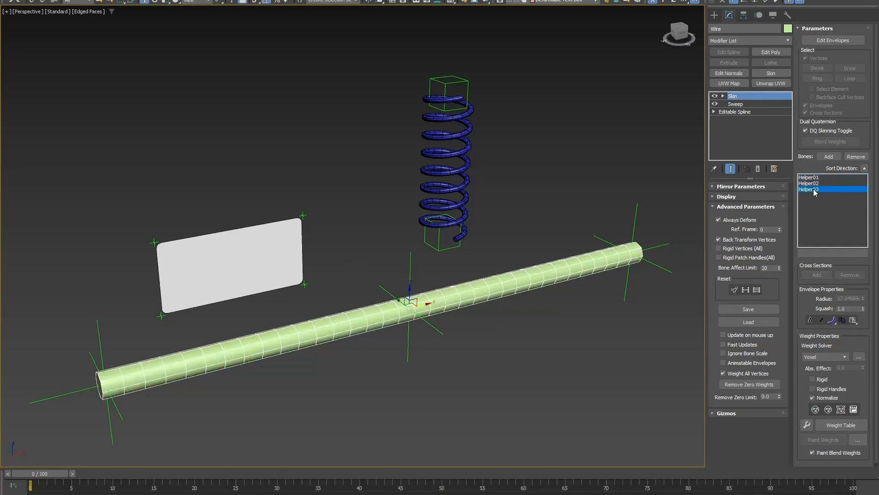
left_click(811, 178)
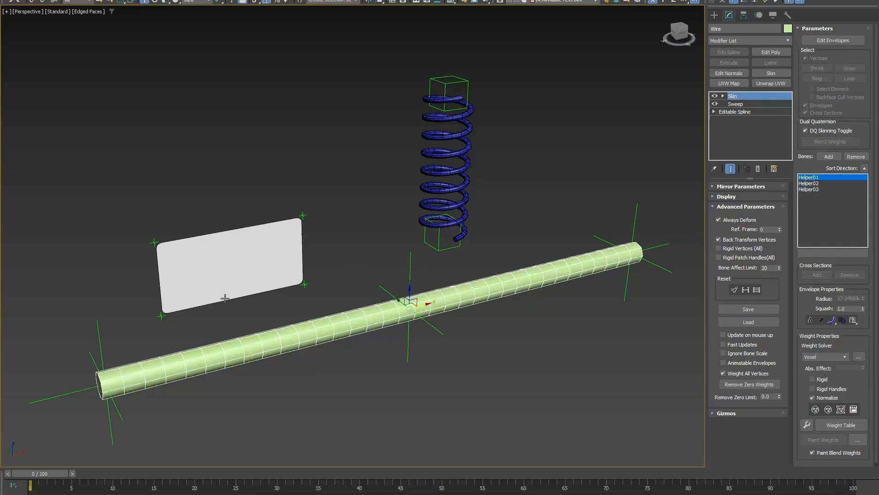
left_click(102, 350)
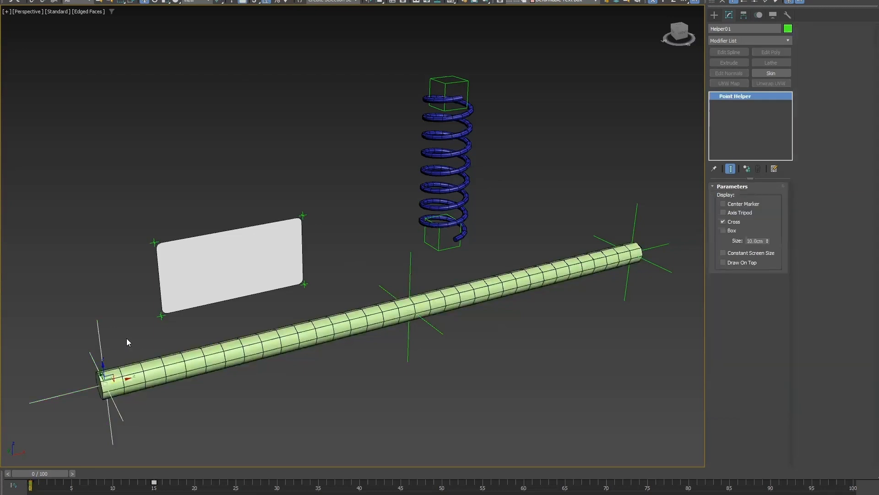
left_click(407, 289)
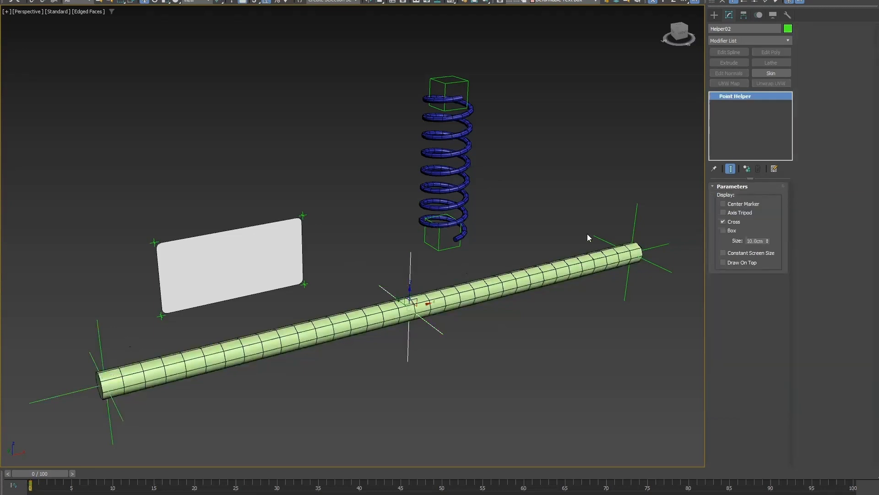
left_click(635, 228)
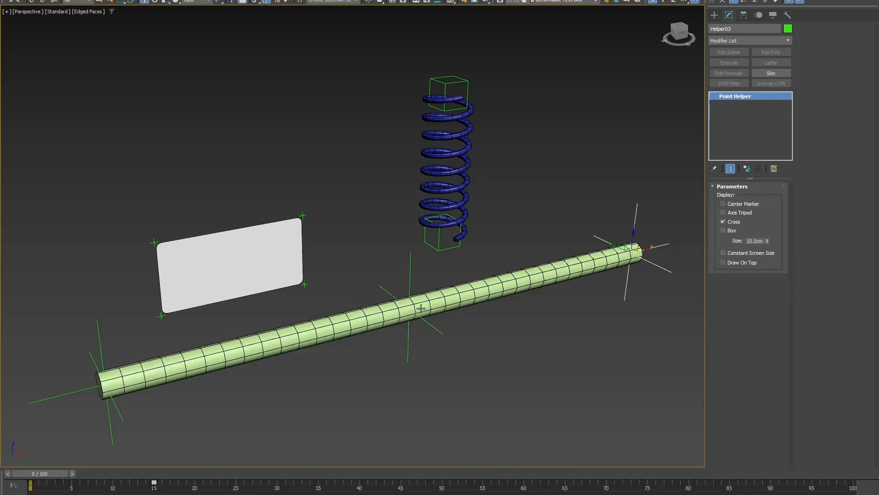
Step: Try moving Helper02 along and away from the wire to check its influence on the skinned mesh
left_click(452, 298)
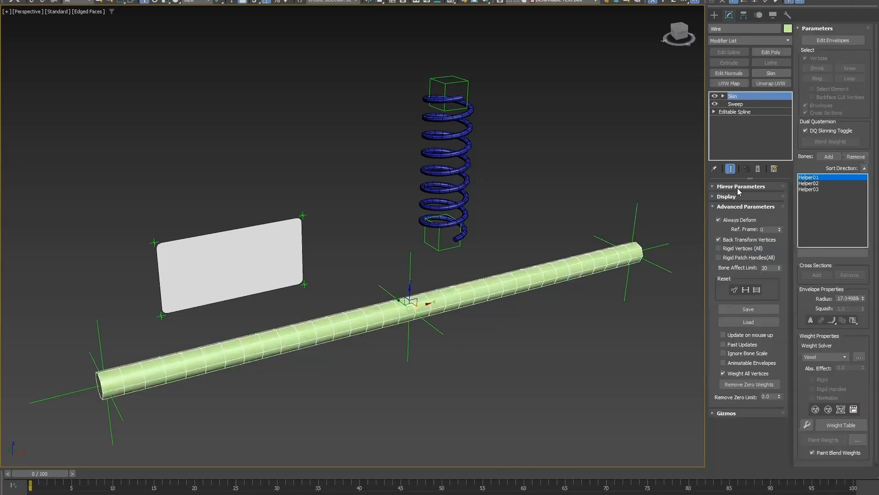
left_click(410, 273)
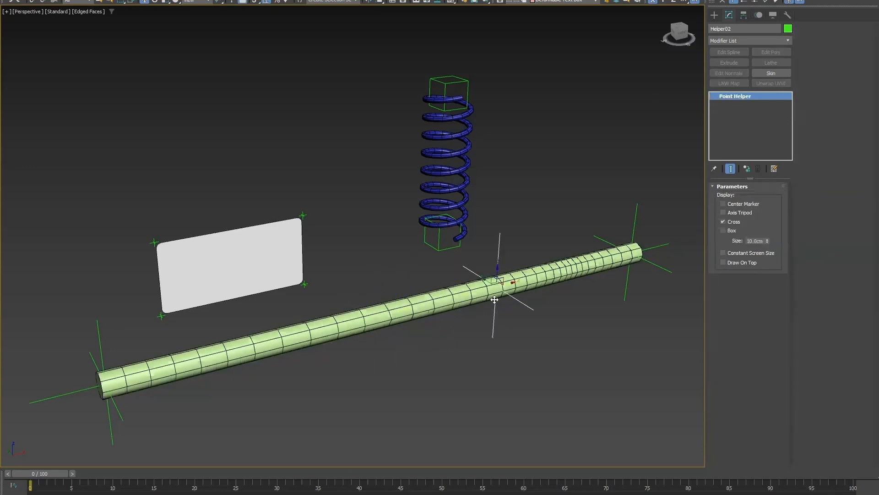
left_click_drag(419, 297, 406, 252)
Step: Edit the Wire's envelopes with the Weight Tool open and select one vertex between Helper01 and Helper02
left_click(504, 280)
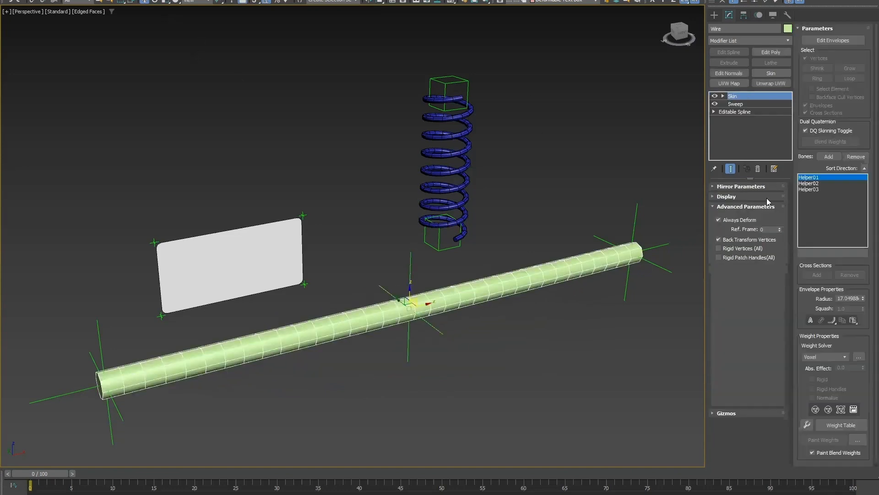
left_click(830, 42)
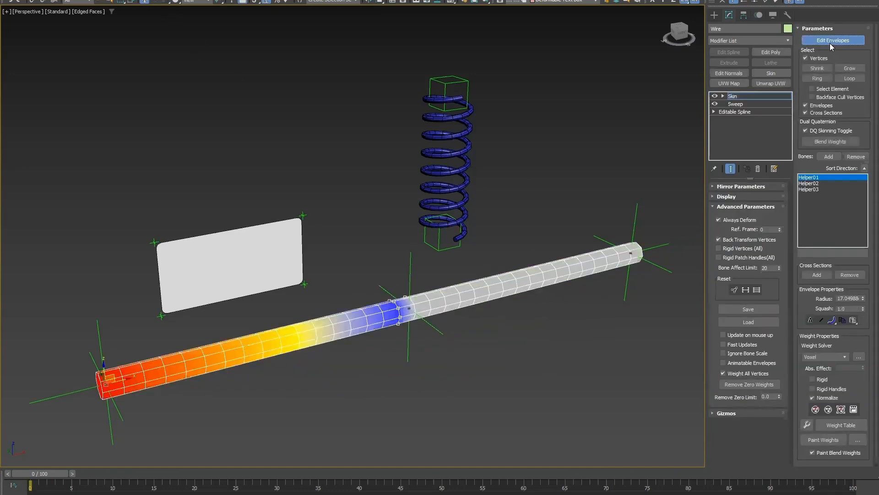
left_click(332, 324)
left_click(807, 424)
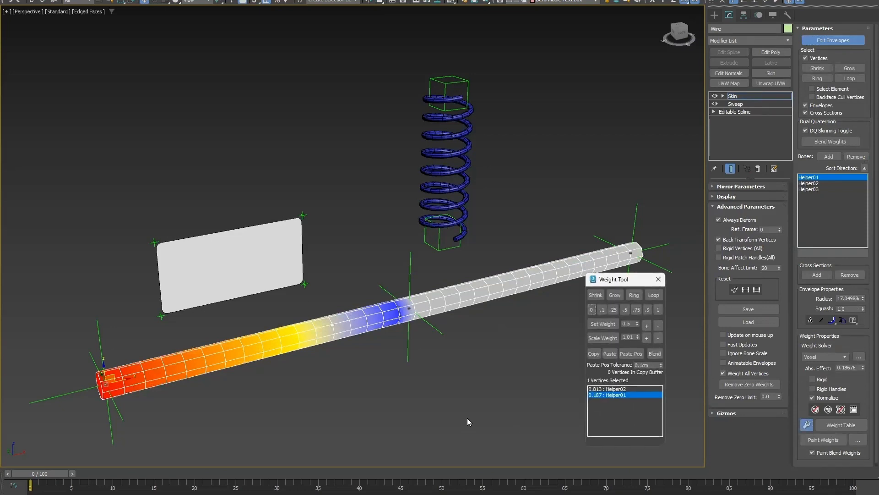
left_click_drag(321, 306, 338, 303)
left_click(316, 338)
left_click(316, 328)
Step: Set the selected vertex's weight for Helper01 to 0.75
left_click(627, 389)
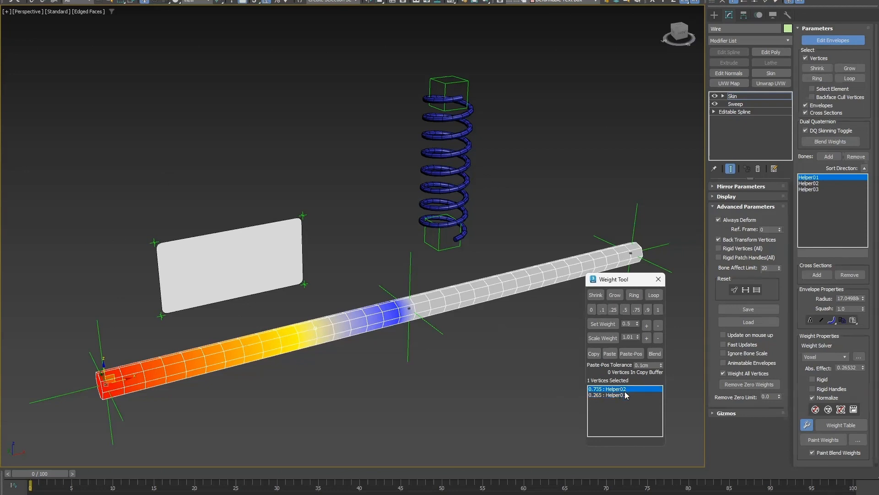
left_click(622, 395)
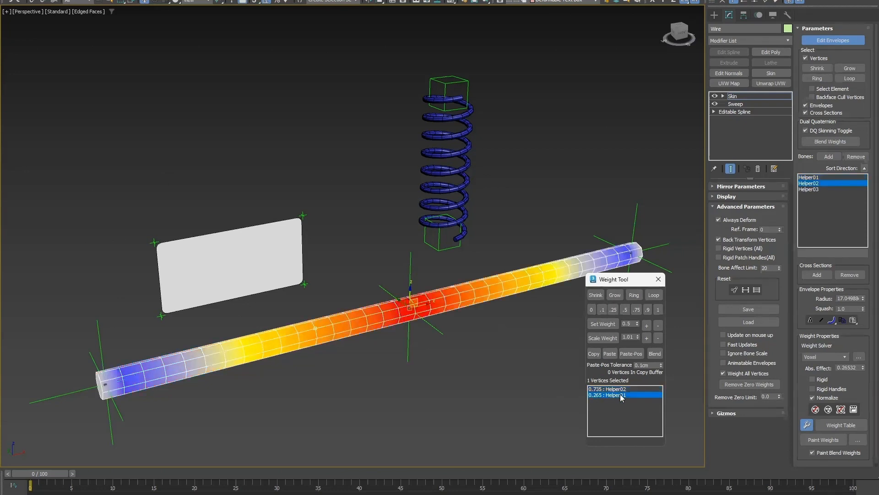
left_click(638, 311)
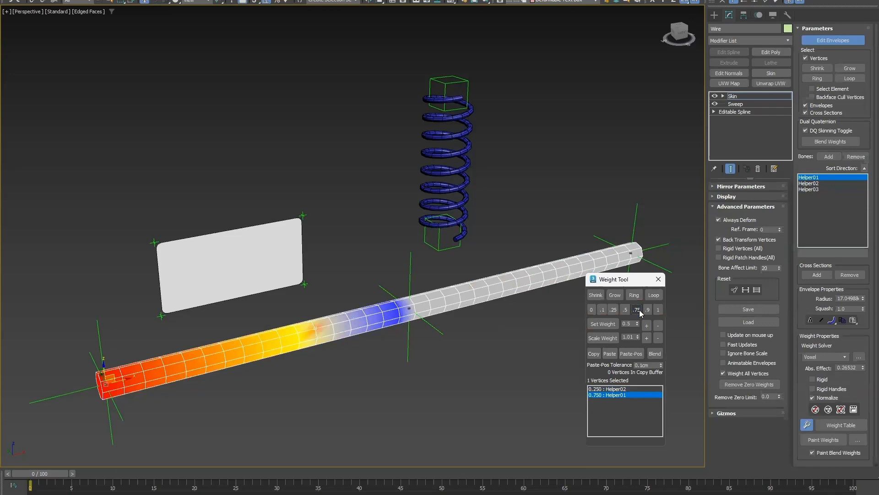
Step: Set the selected vertex's weight for Helper02 to 0.75 and leave envelope editing
left_click(631, 389)
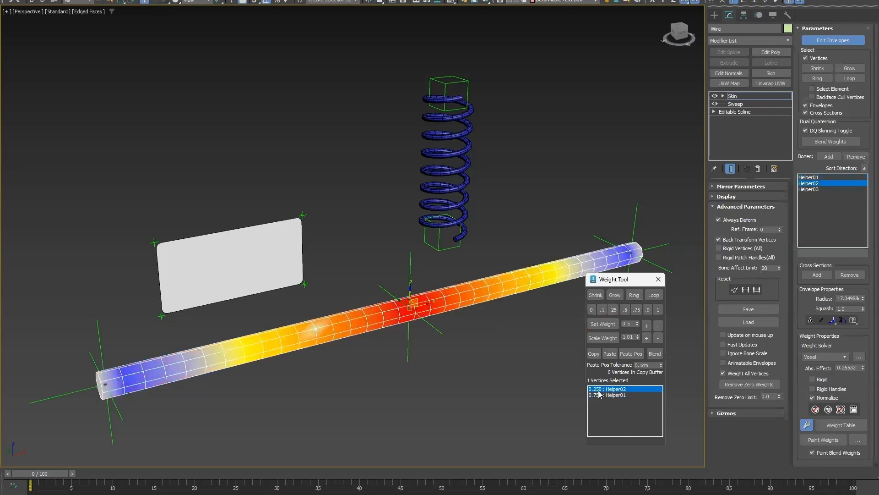
left_click(637, 310)
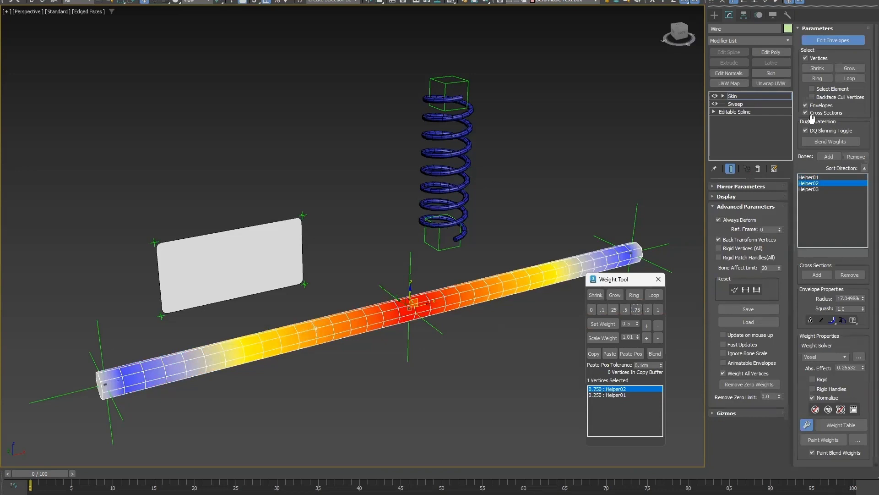
left_click(838, 38)
Step: Try moving and scaling Helper02 at the middle of the wire to test its effect on the mesh
left_click(411, 295)
mouse_move(412, 300)
left_mouse_down()
mouse_move(450, 291)
mouse_move(404, 284)
mouse_move(407, 274)
mouse_move(410, 345)
mouse_move(419, 310)
mouse_move(415, 365)
mouse_move(415, 297)
left_mouse_up()
right_click(411, 280)
right_click(409, 305)
left_click(430, 327)
right_click(419, 310)
left_click(164, 2)
right_click(415, 296)
Step: Review the Wire's per-vertex helper weights in the Skin weight table, close it and leave envelope editing
left_click(476, 292)
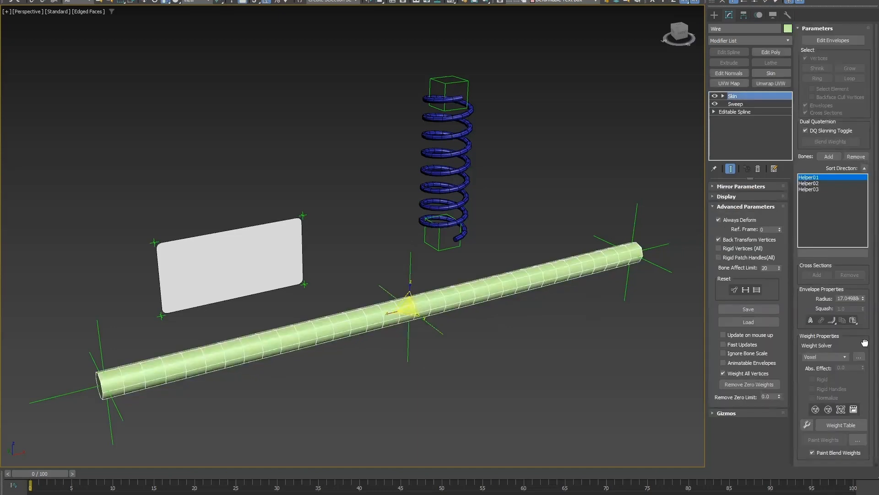
scroll(861, 335, "down", 1)
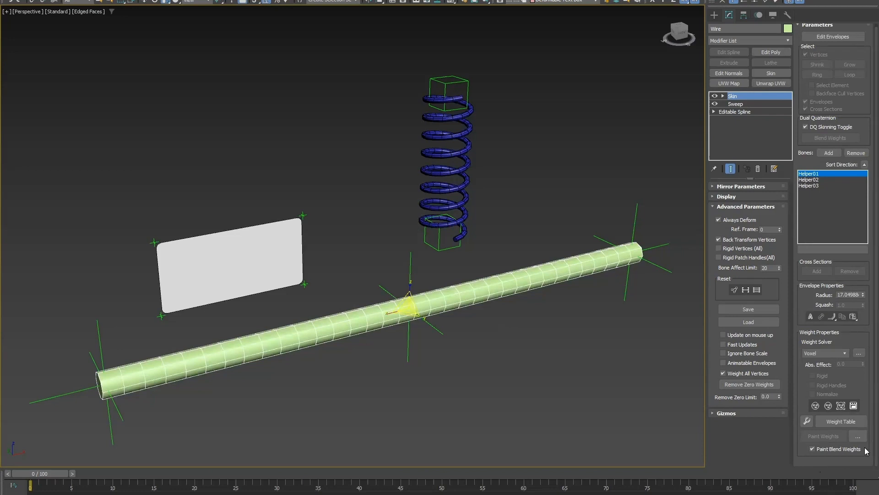
left_click(840, 421)
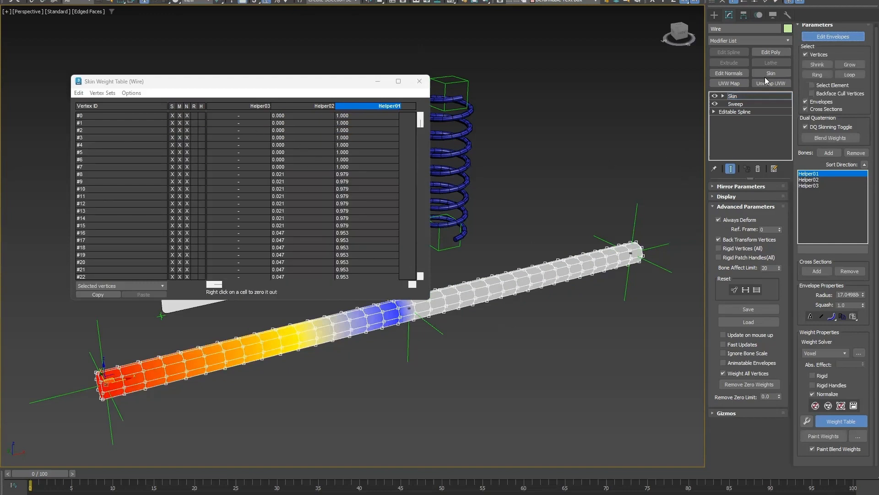
left_click(420, 82)
left_click(832, 37)
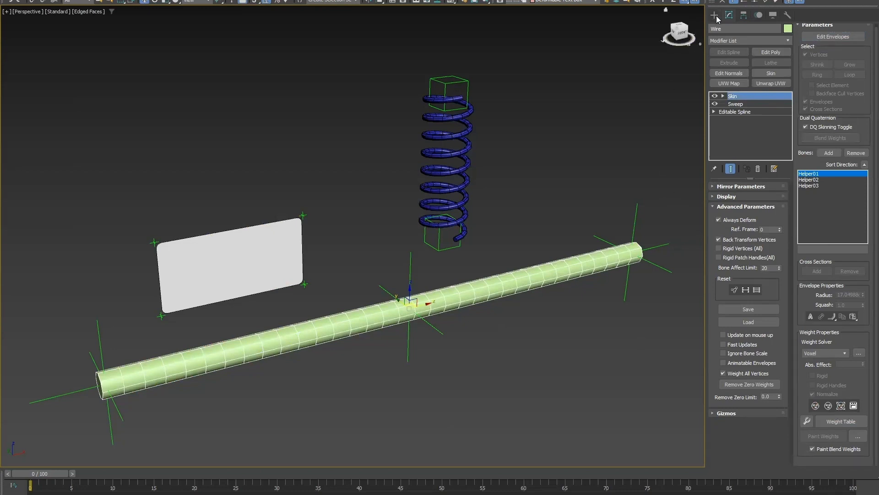
Step: Animate the Spring_End dummy with Auto Key at frame 30, moving and rotating it to bend the spring sideways, and scrub through the motion
left_click(449, 88)
left_click_drag(46, 474, 273, 473)
key("n")
left_click_drag(464, 93, 498, 191)
key("e")
right_click(499, 191)
left_click(510, 197)
left_click_drag(511, 151, 538, 145)
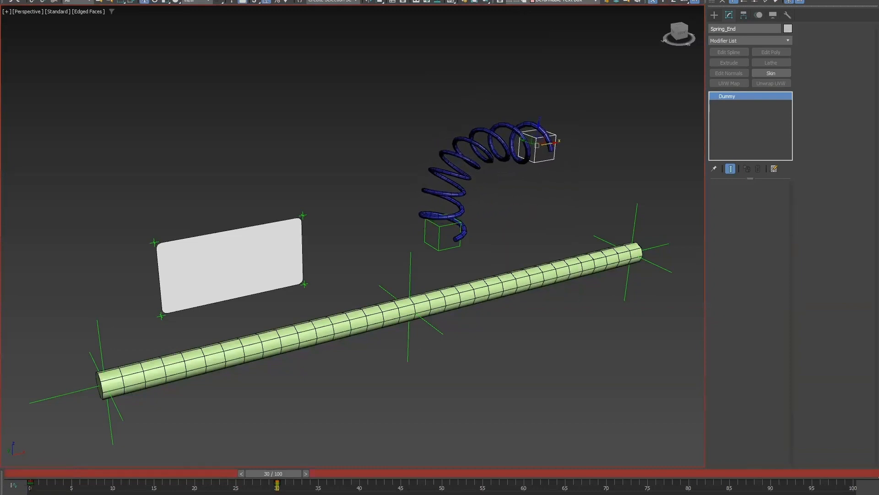
left_click_drag(277, 473, 215, 486)
left_click_drag(215, 487, 64, 493)
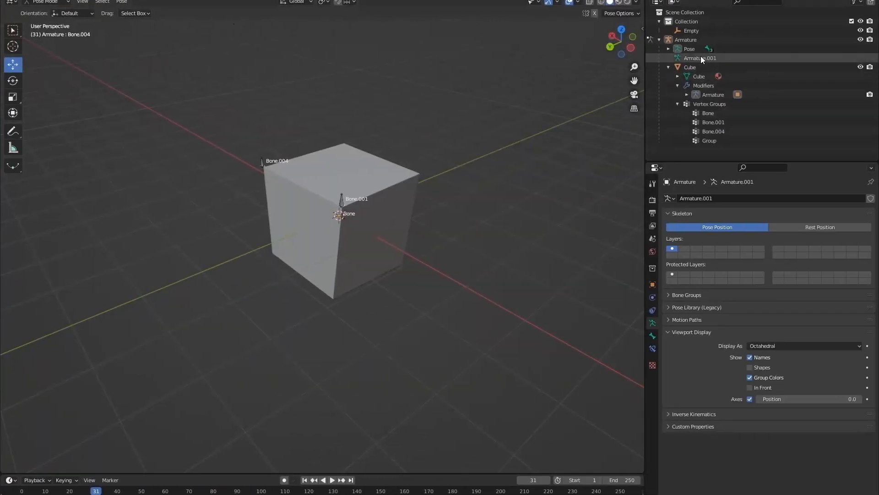
Step: Switch to Blender, select the cube's Armature.001 data, and move Bone.004 at the cube's upper corner in Pose Mode
left_click(701, 58)
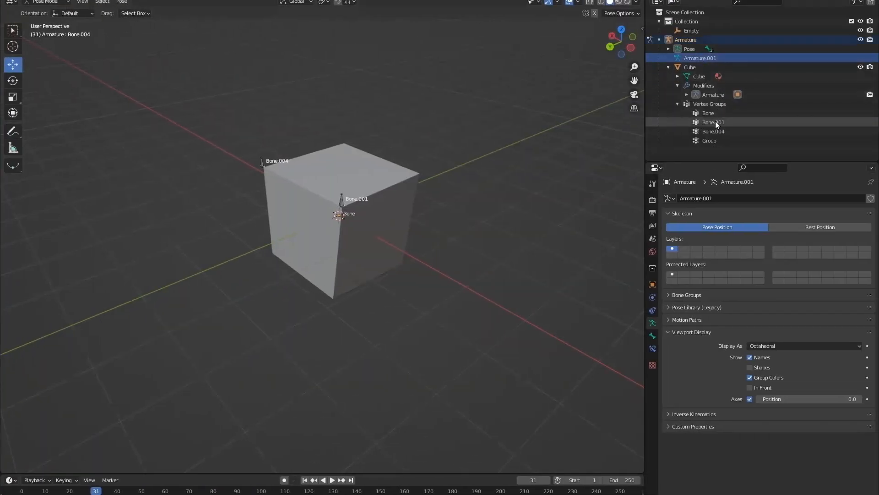
left_click(266, 170)
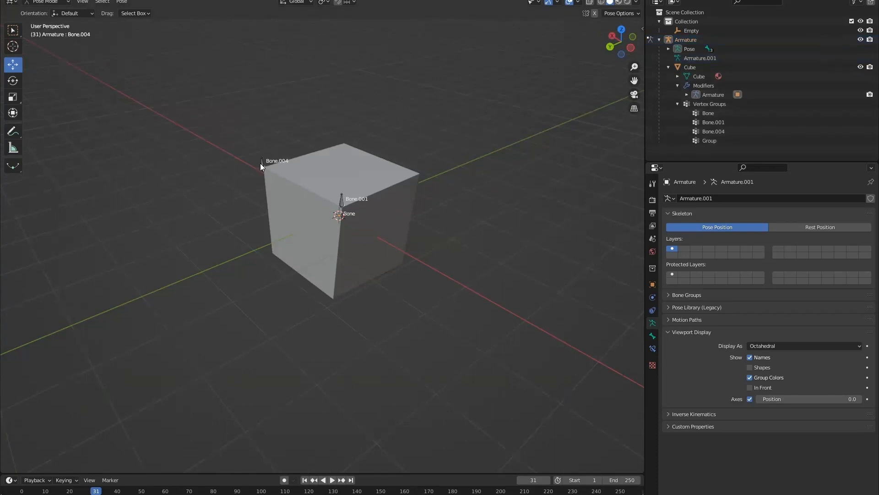
left_click(263, 163)
left_click_drag(237, 165, 229, 179)
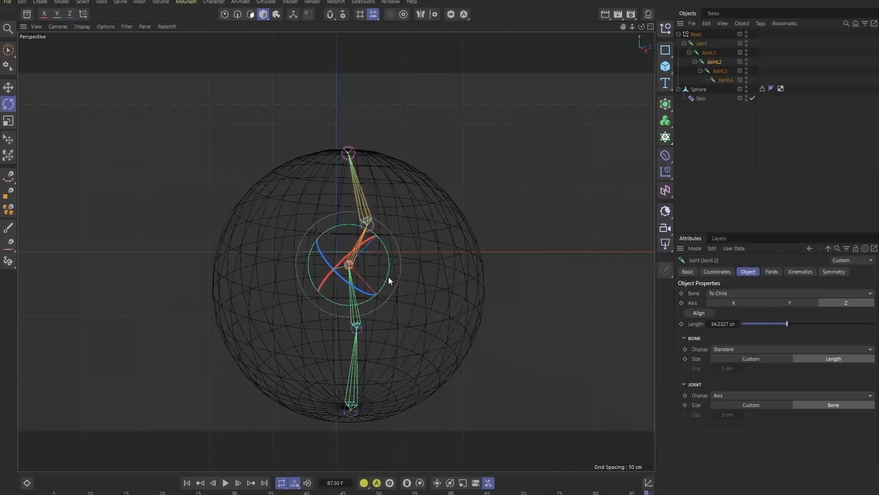
Step: Switch to Cinema 4D and rotate Joint.2 and Joint.1 of the chain inside the skinned sphere to deform it
left_click_drag(388, 277, 392, 337)
left_click(359, 328)
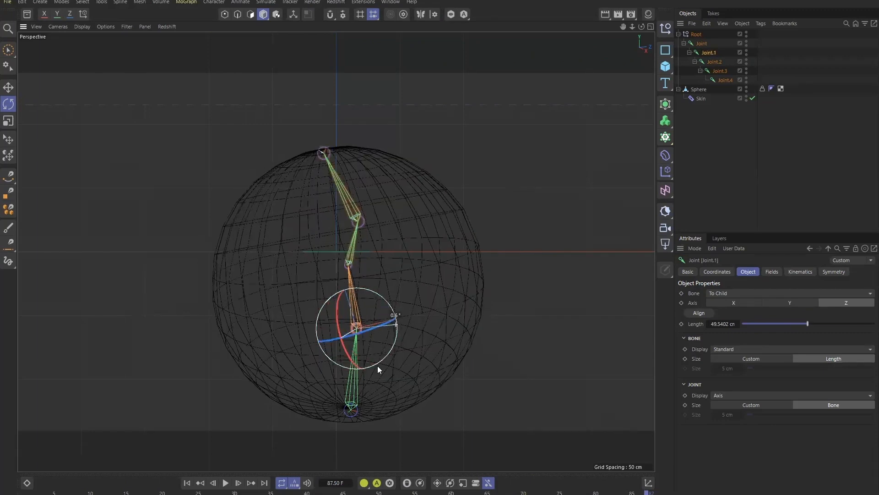
left_click(356, 384)
Step: Switch to 3ds Max, select the spring with its two dummies, and export only the selection as Deformables Tutorial.fbx, replacing the existing file
left_click_drag(456, 122, 426, 265)
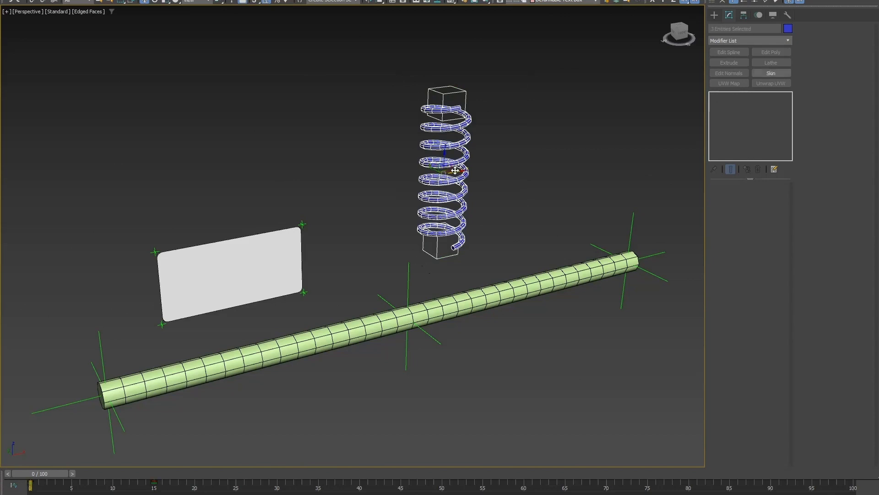
left_click(8, 0)
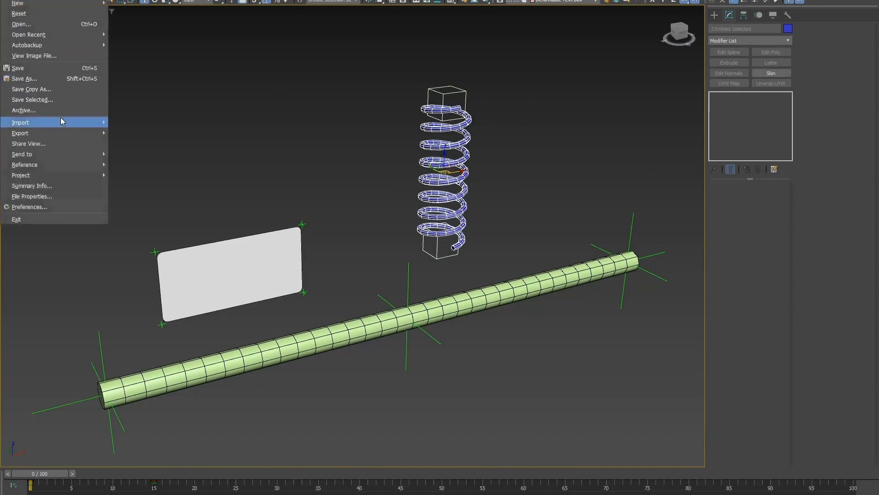
mouse_move(57, 135)
left_click(156, 145)
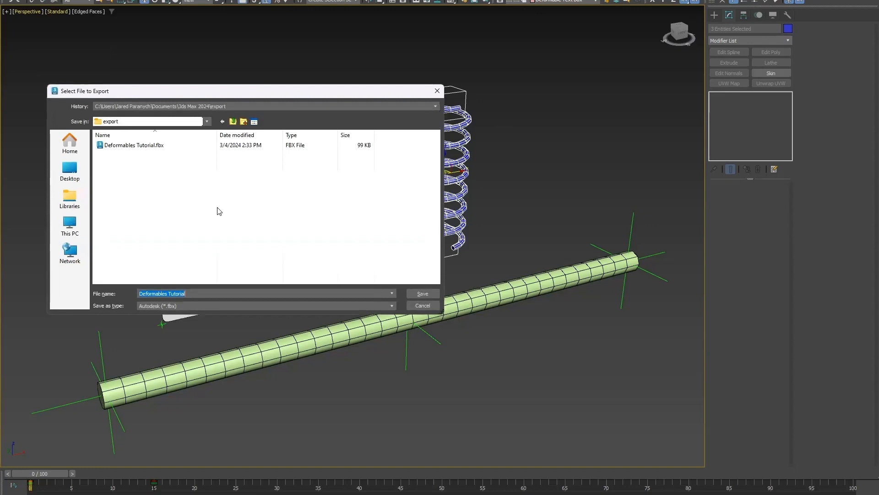
left_click(433, 291)
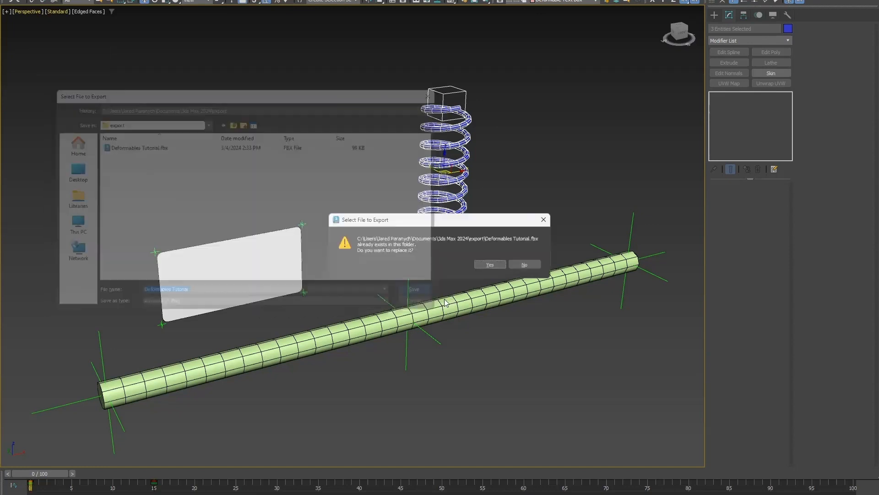
left_click(499, 266)
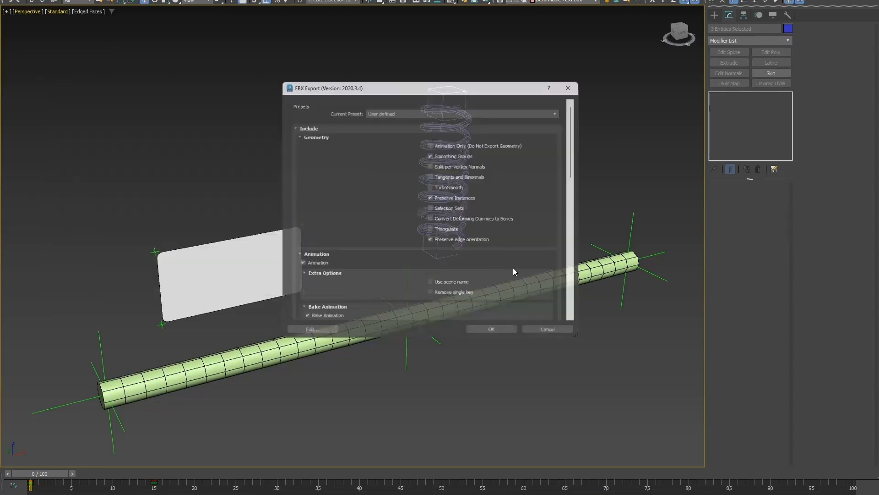
Step: Review the FBX export's Animation, Bake Animation and Deformations options including Skins and Morphs, and complete the export
scroll(377, 270, "down", 5)
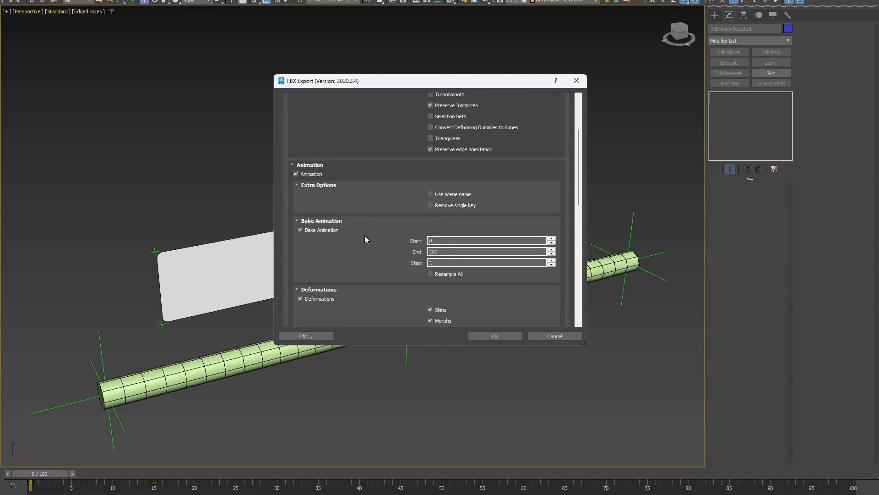
scroll(370, 306, "down", 2)
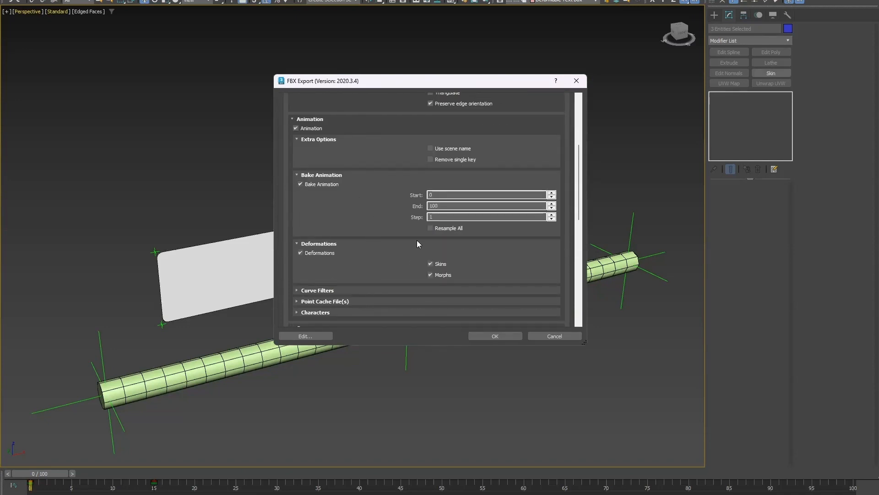
left_click(510, 333)
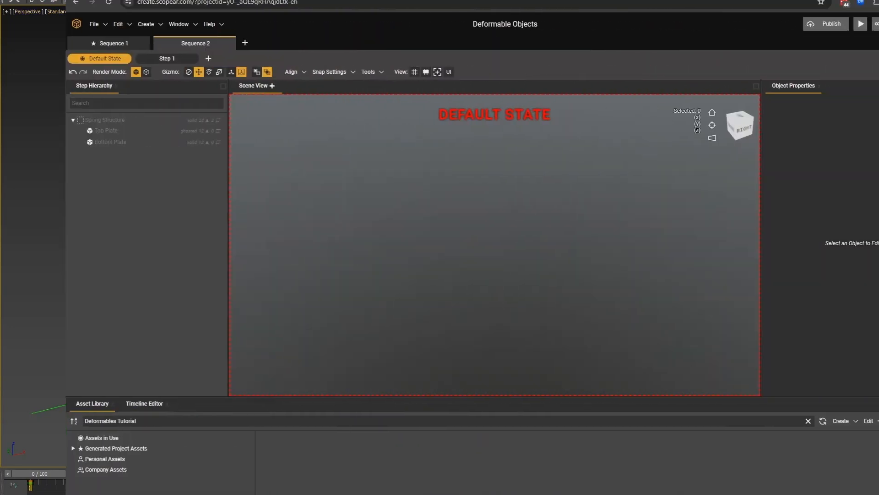
Step: Switch to the Scope AR web editor, upload Deformables Tutorial.fbx, add it to Sequence 2's Default State hierarchy and expand its contents
left_click_drag(0, 264, 121, 481)
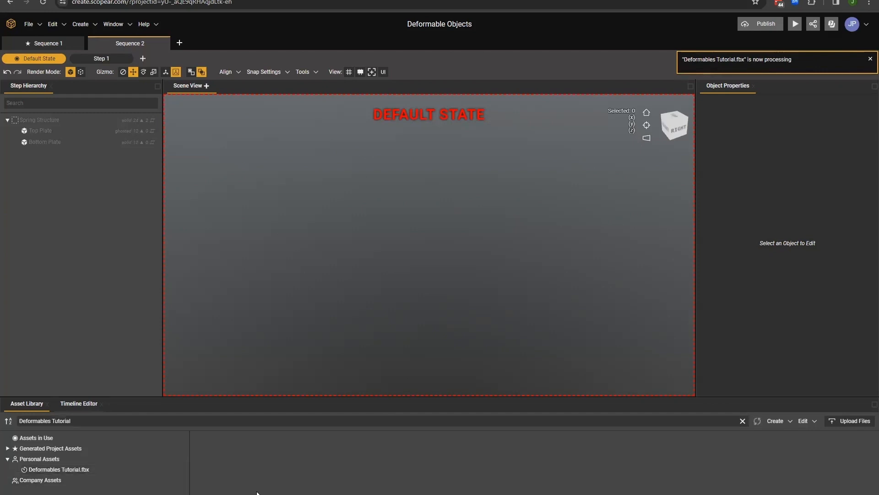
left_click(45, 469)
left_click_drag(46, 467, 85, 226)
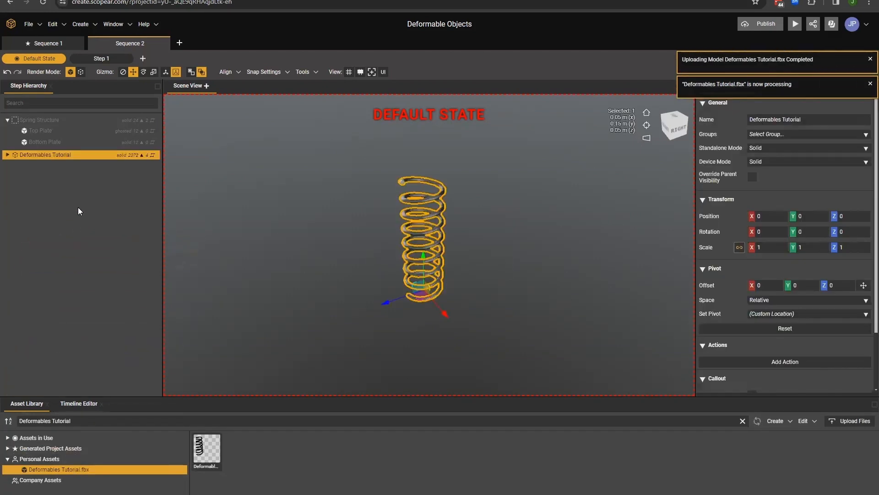
left_click(7, 154)
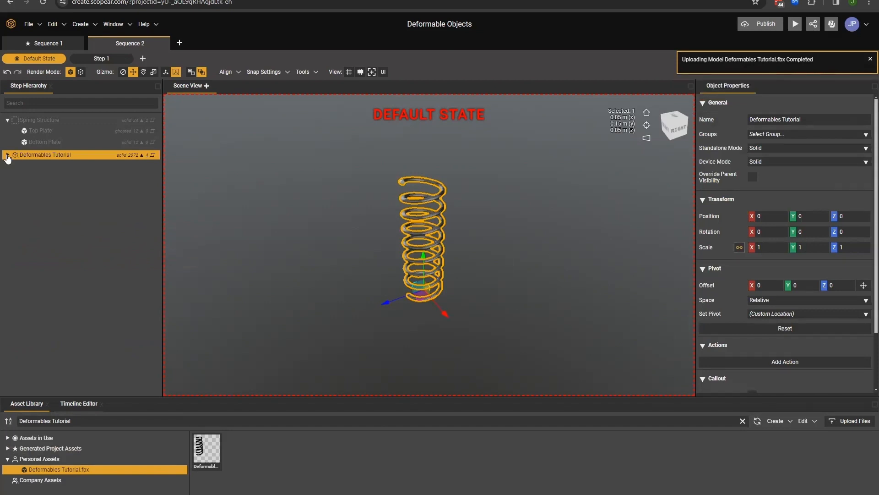
left_click(88, 242)
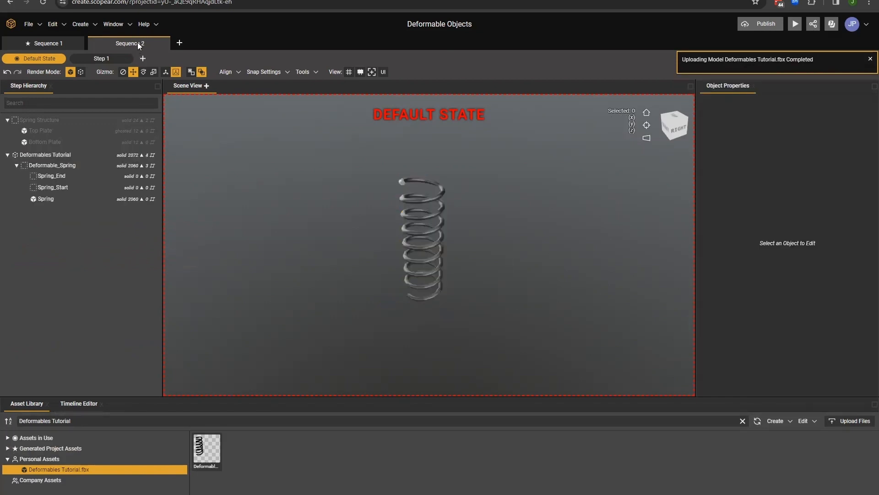
Step: In Step 1, add the Deformables Tutorial object to the timeline with an Animation Playback timebar spanning 0 to 8 seconds
left_click(109, 60)
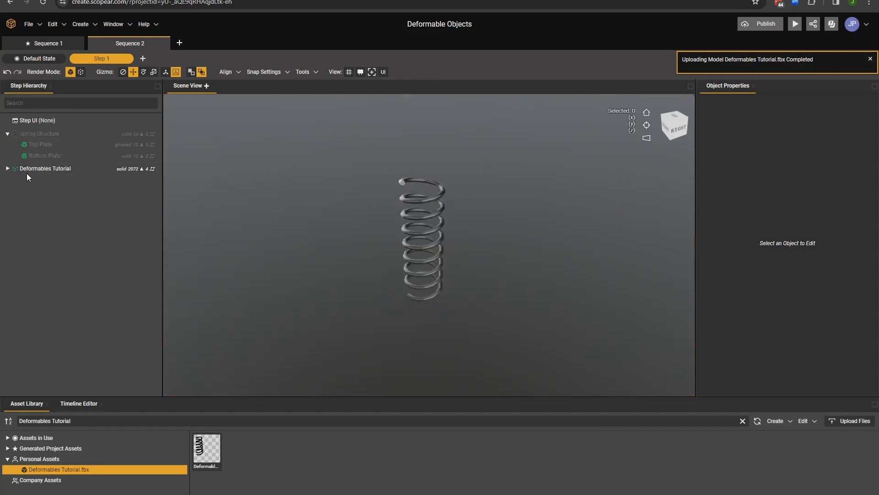
left_click(82, 403)
left_click_drag(32, 173, 66, 462)
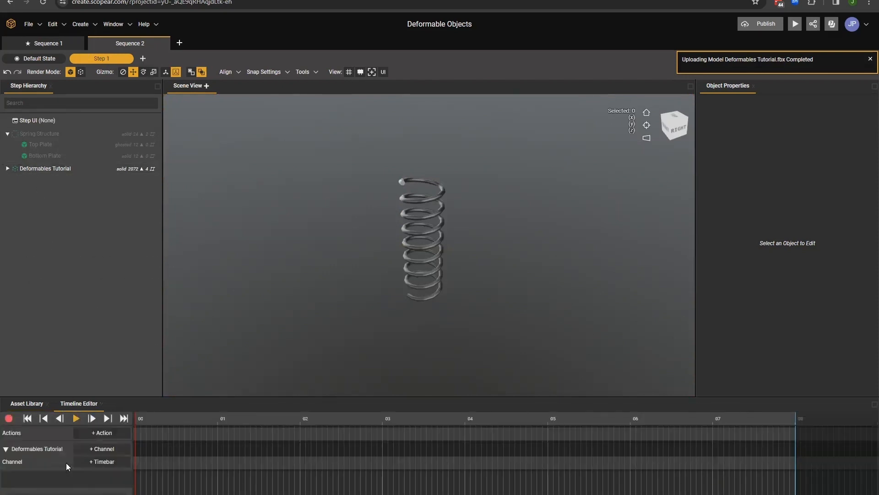
left_click(101, 463)
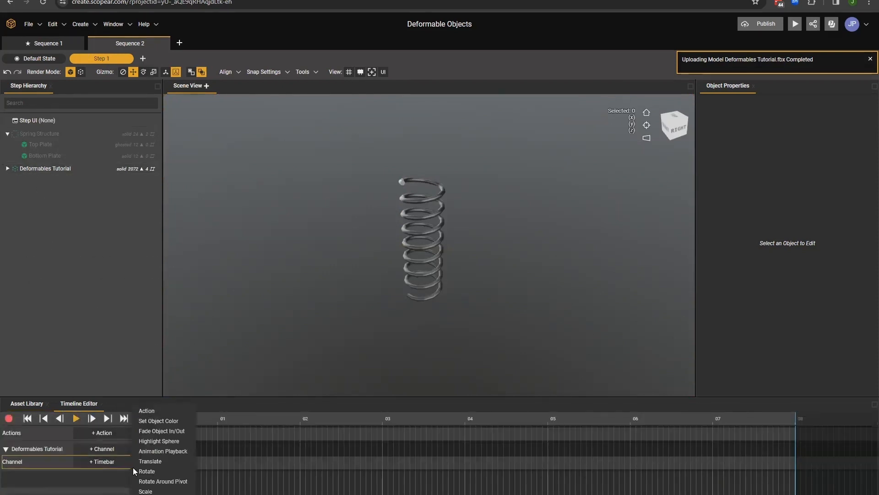
left_click(179, 450)
left_click_drag(218, 464, 806, 464)
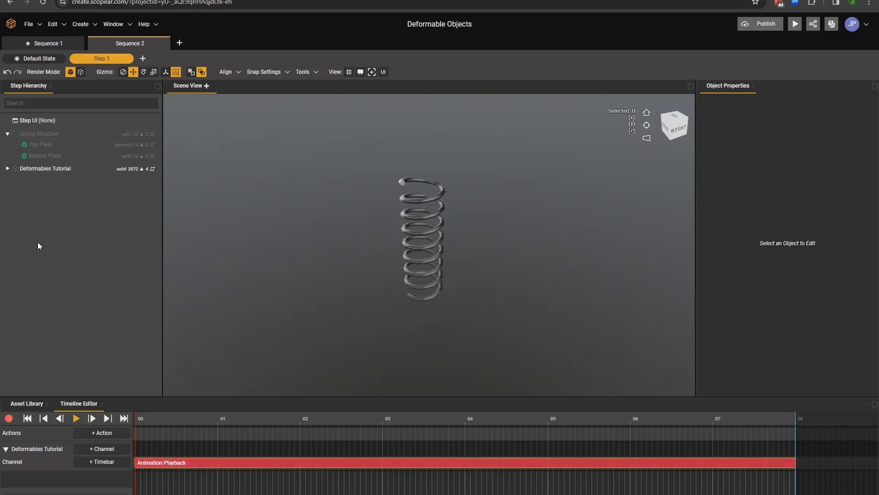
Step: In the Default State, nest Deformables Tutorial under Spring Structure, Top Plate under Spring_End and Bottom Plate under Spring_Start, and unhide all objects
left_click(37, 58)
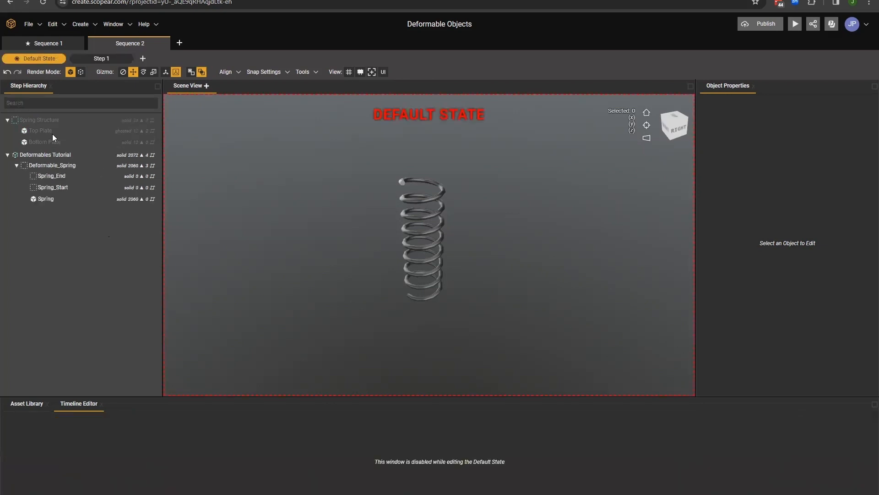
left_click(37, 155)
left_click_drag(38, 153, 65, 184)
left_click(57, 142)
left_click_drag(36, 126, 61, 164)
right_click(63, 218)
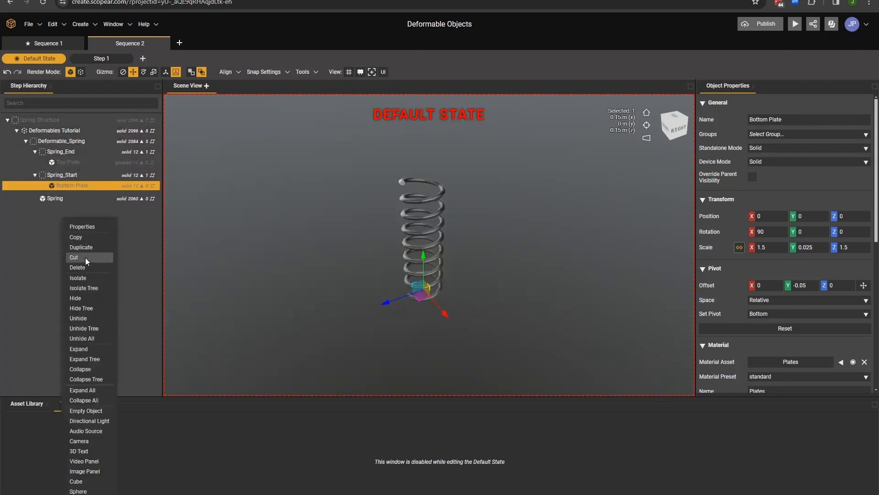
left_click(98, 338)
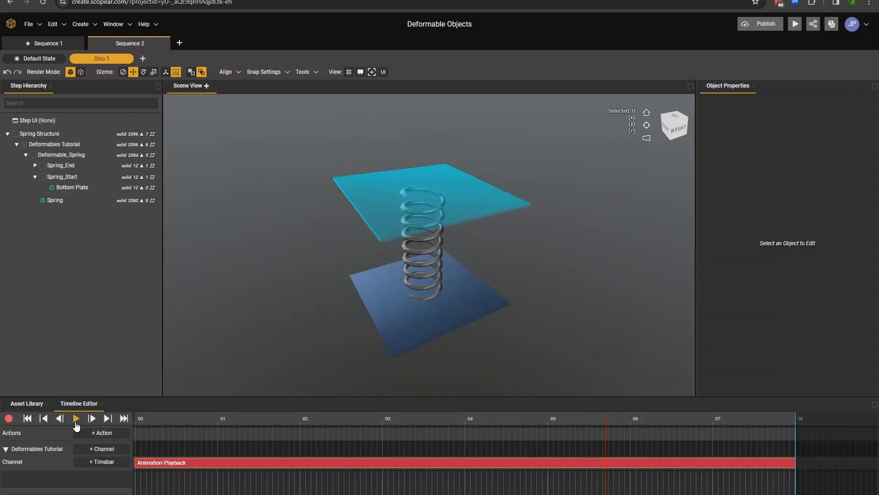
Step: Play the Step 1 timeline to watch the spring deform together with its attached plates, and pause it
left_click(76, 418)
left_click(76, 418)
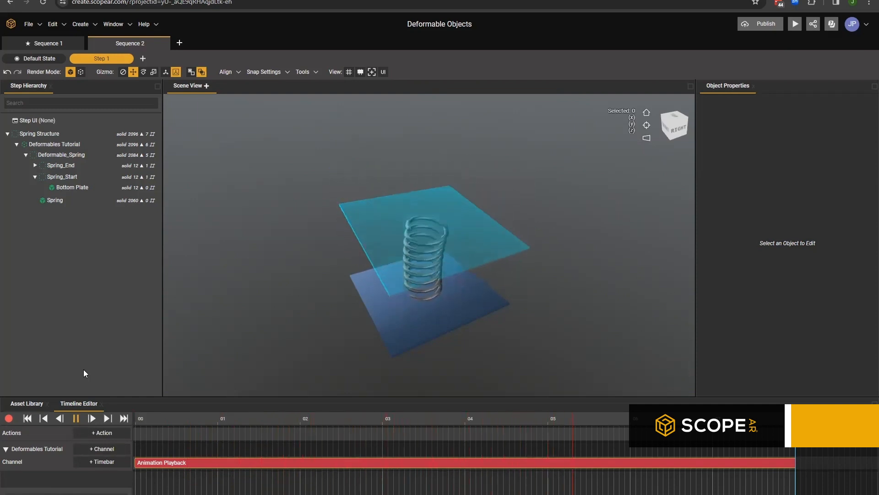
left_click(76, 418)
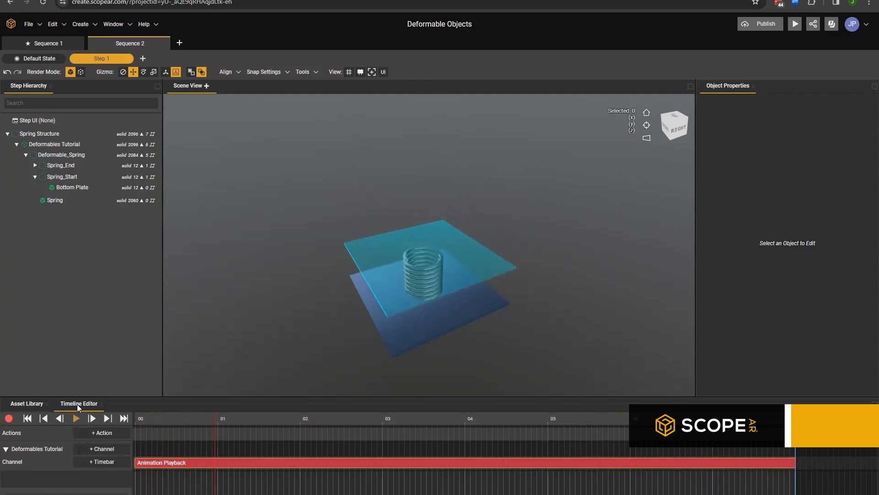